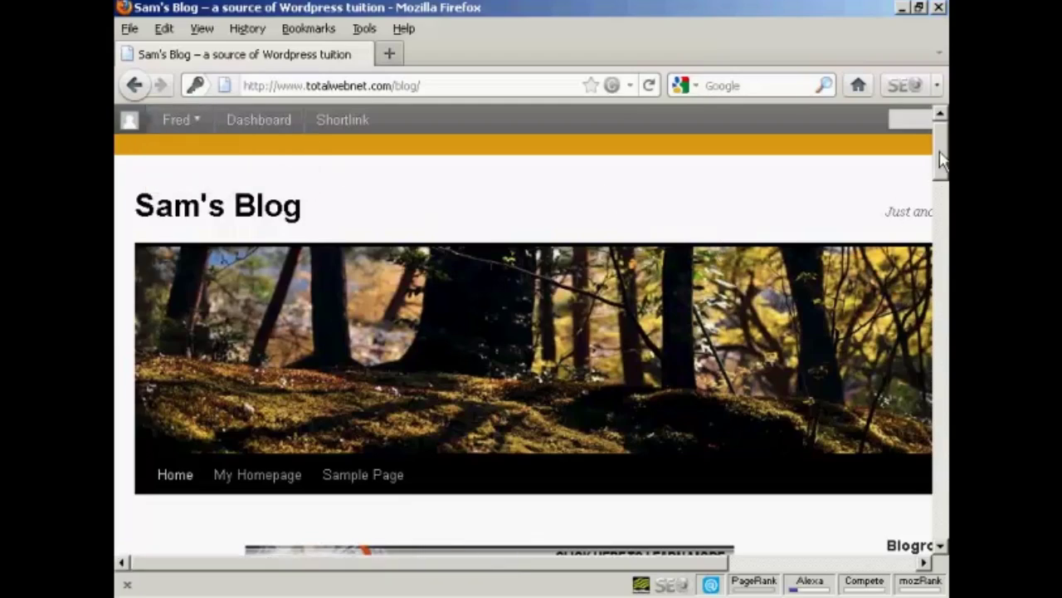
Scroll to the "What's the best online forum?" post and open its reply form.
left_click_drag(944, 161, 944, 279)
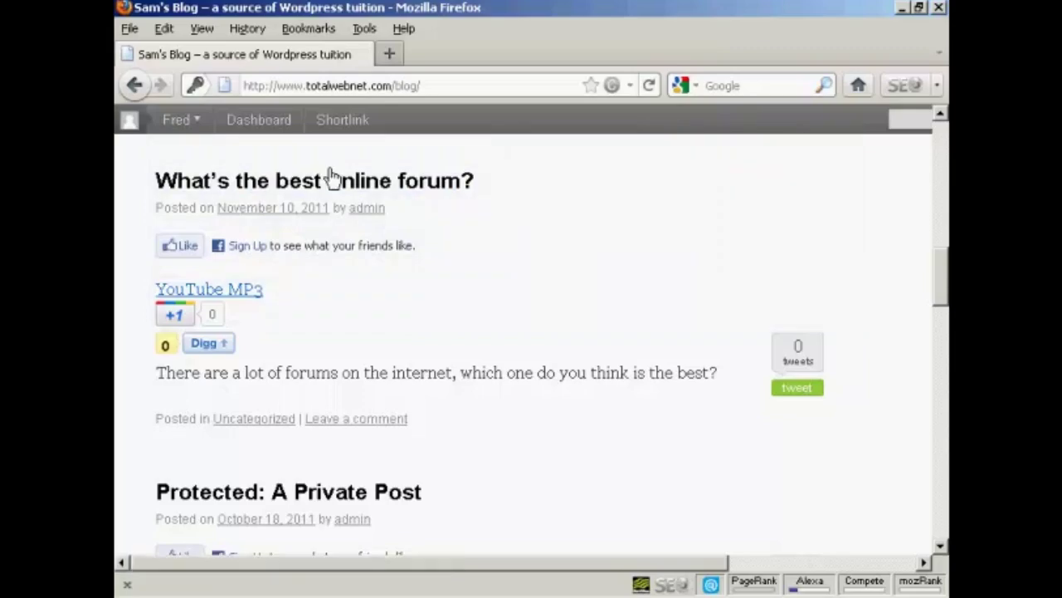
left_click(360, 427)
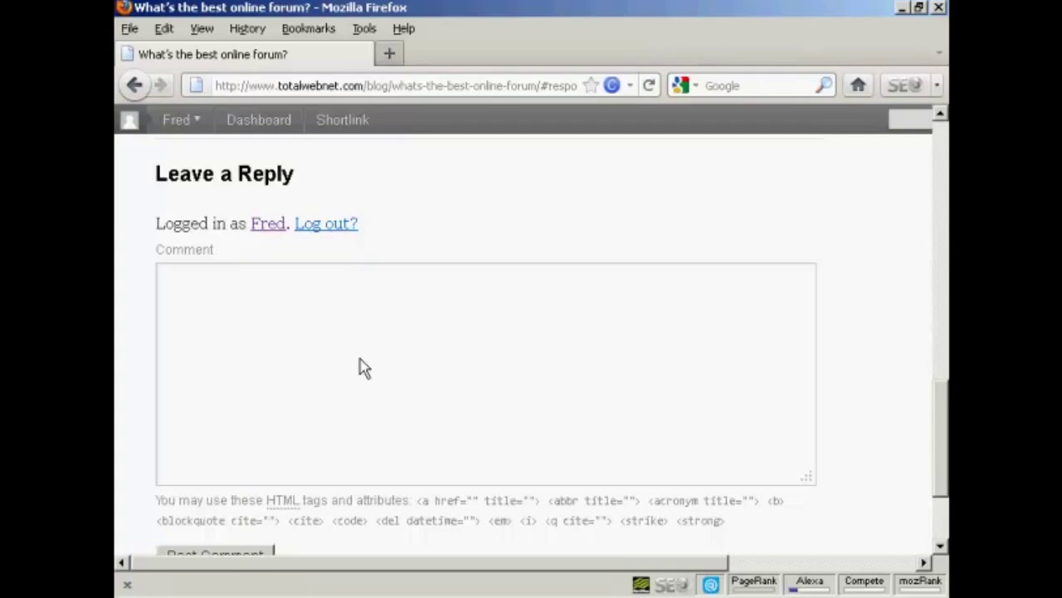
Scroll down the post to the empty Comment box and Post Comment button.
mouse_move(940, 395)
left_mouse_down()
mouse_move(946, 421)
mouse_move(945, 395)
left_mouse_up()
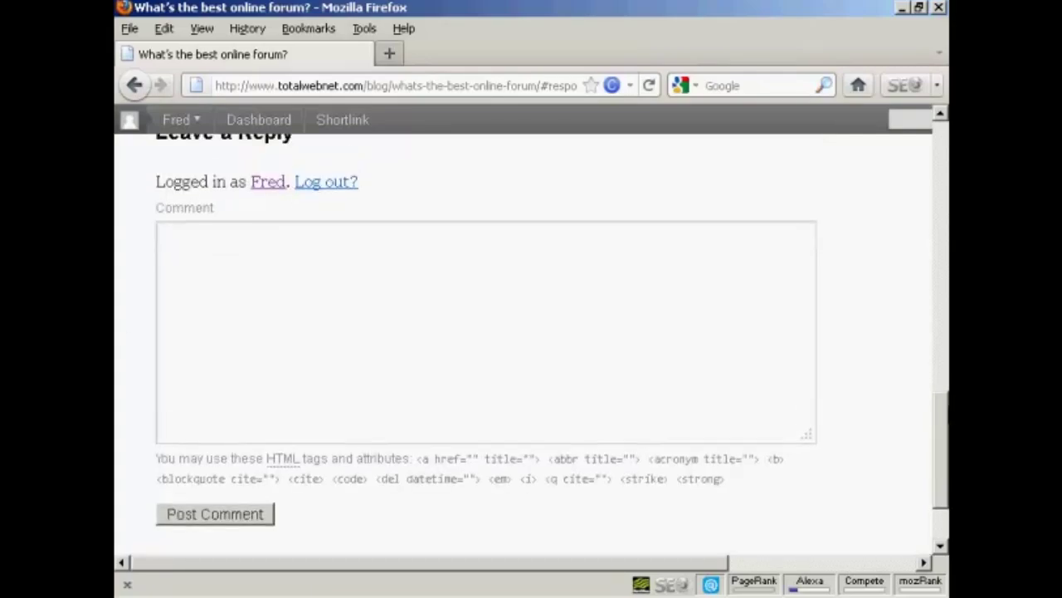
left_click(181, 237)
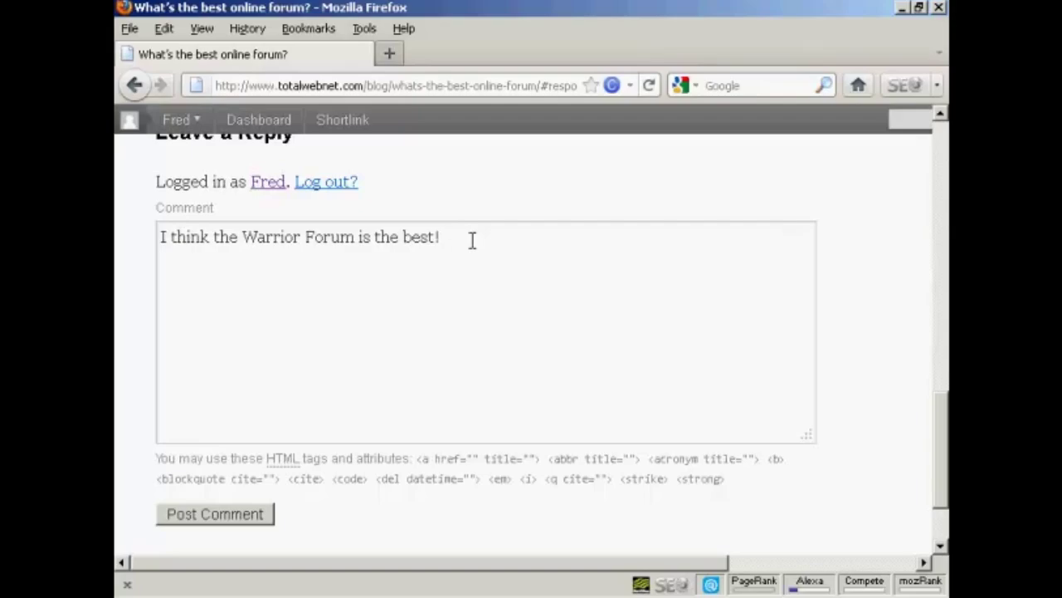
type("<")
type("a")
type(" href")
type("=\"")
type("http:/")
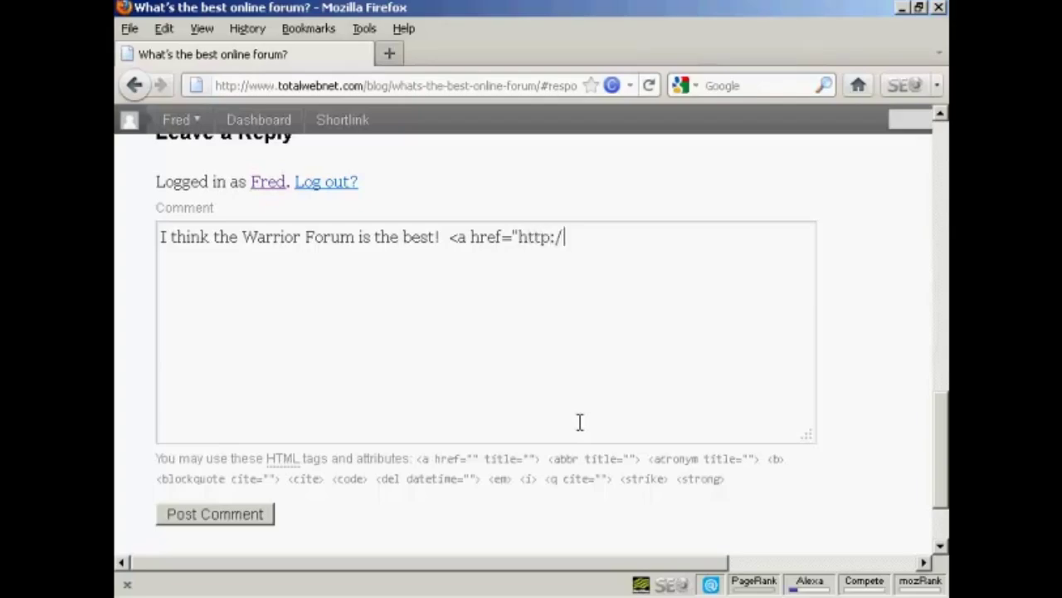
type("/www")
type(".war")
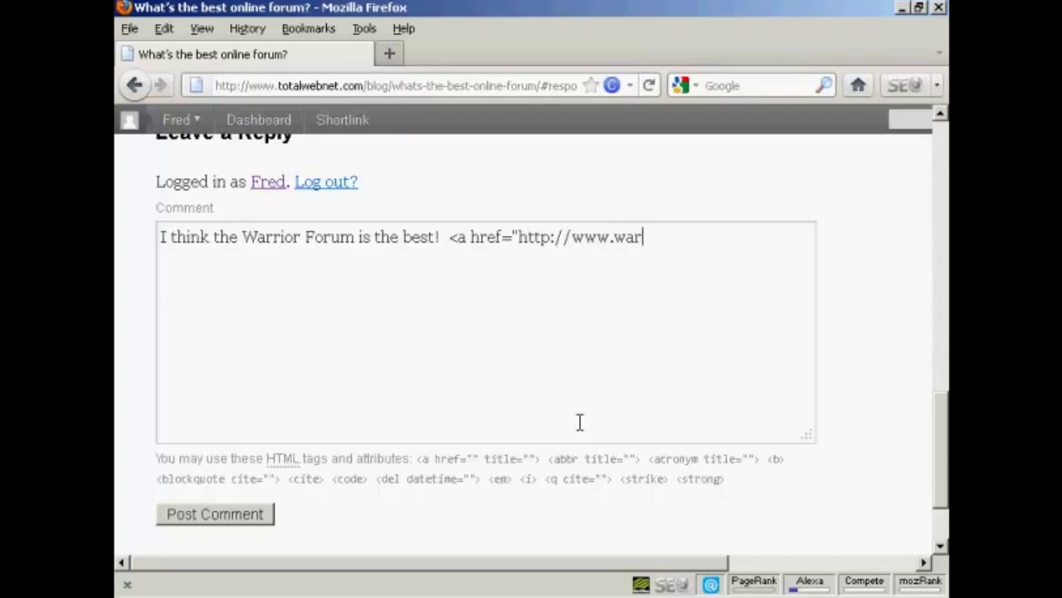
type("riorforu")
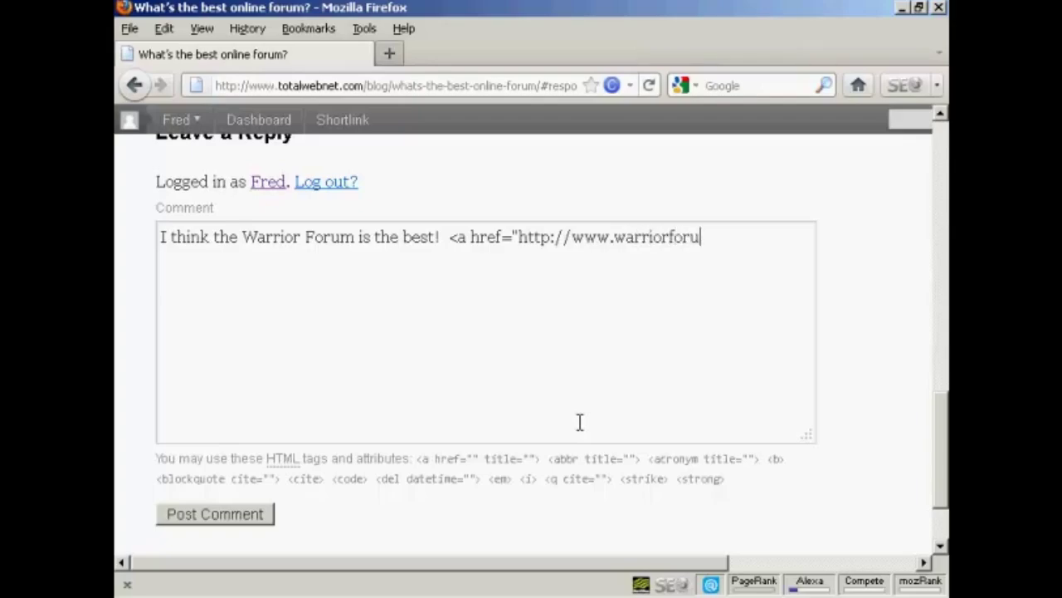
type("m.com")
type("\"")
type(">")
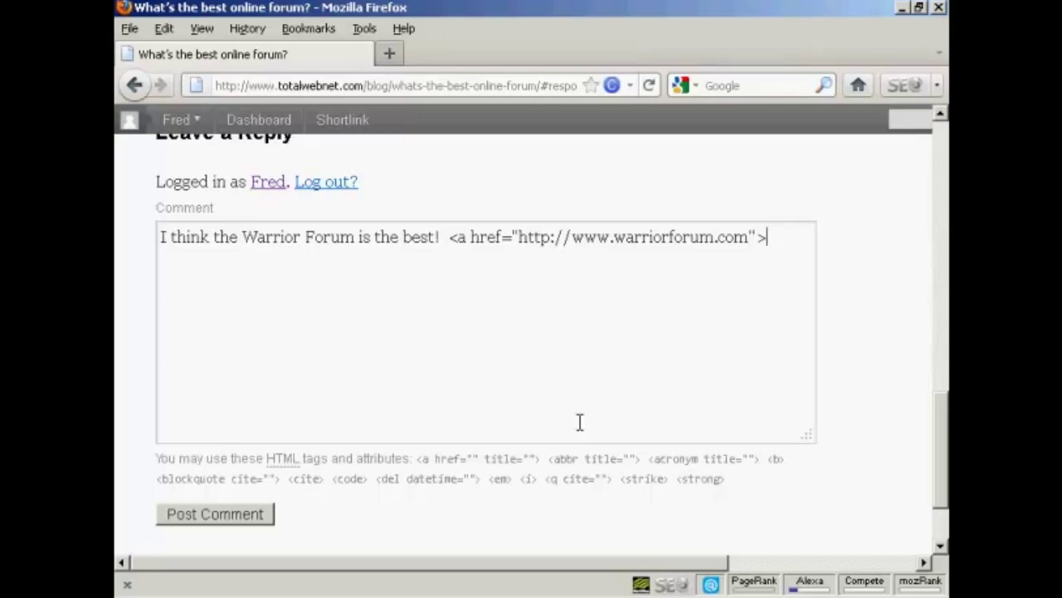
Copy the warriorforum.com URL in as the link text, close it with </a>, and submit.
left_click_drag(519, 236, 749, 238)
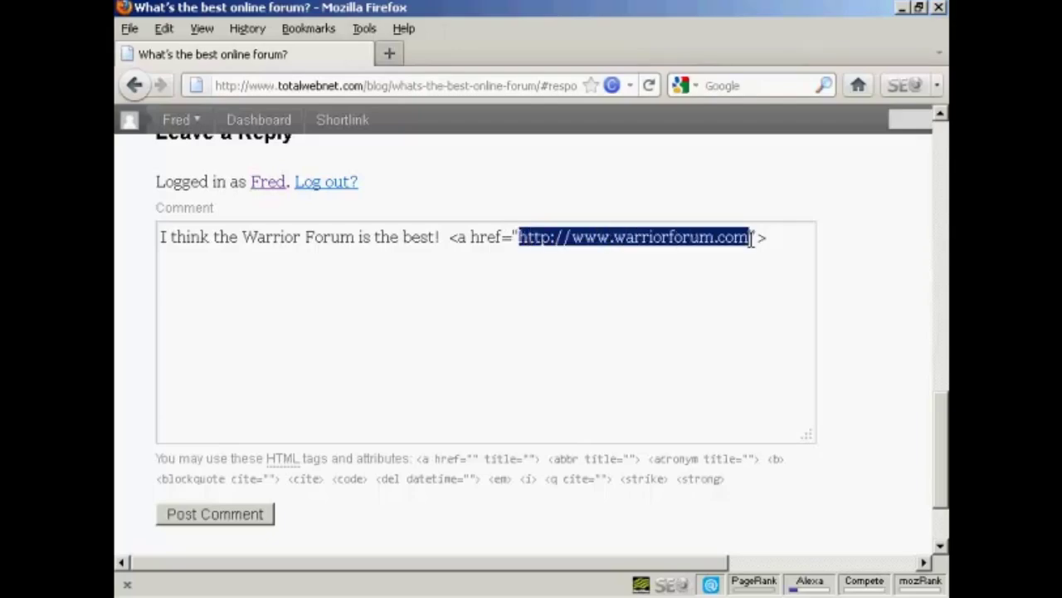
right_click(700, 242)
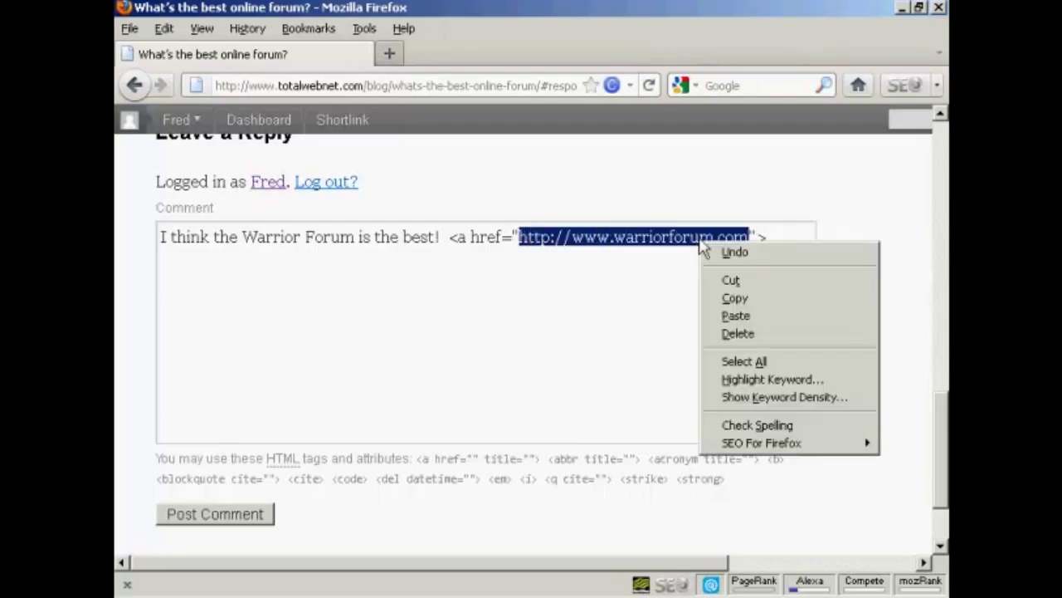
left_click(736, 297)
left_click(780, 236)
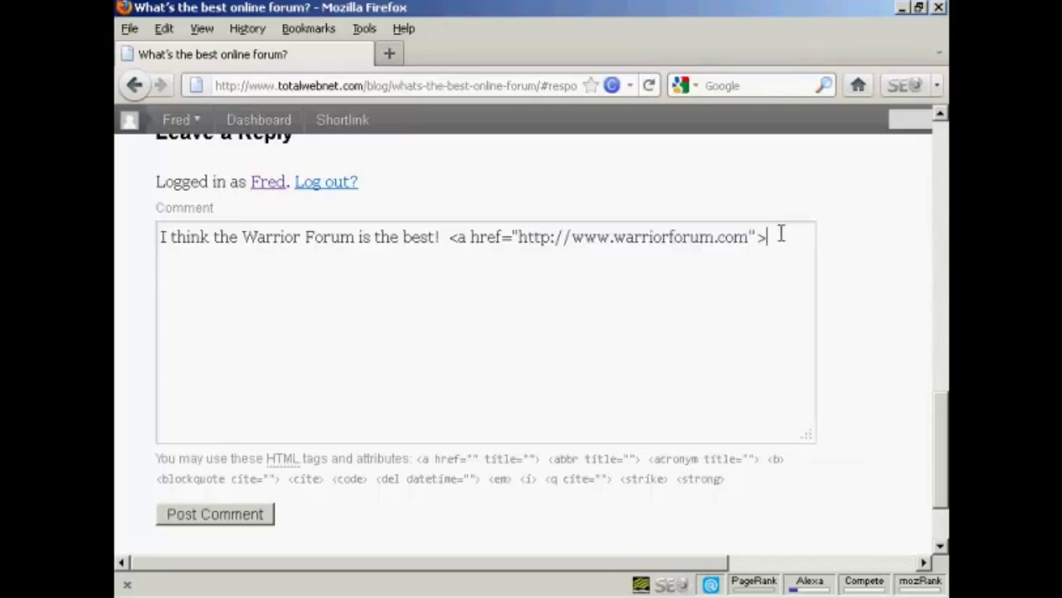
key("ctrl+v")
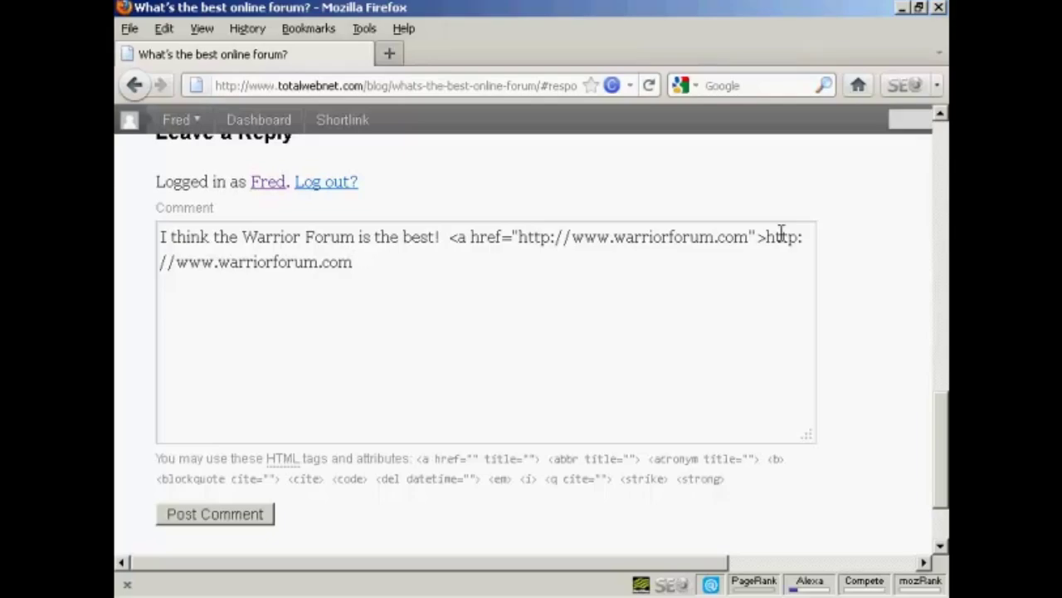
type("</")
type("a>")
left_click(234, 524)
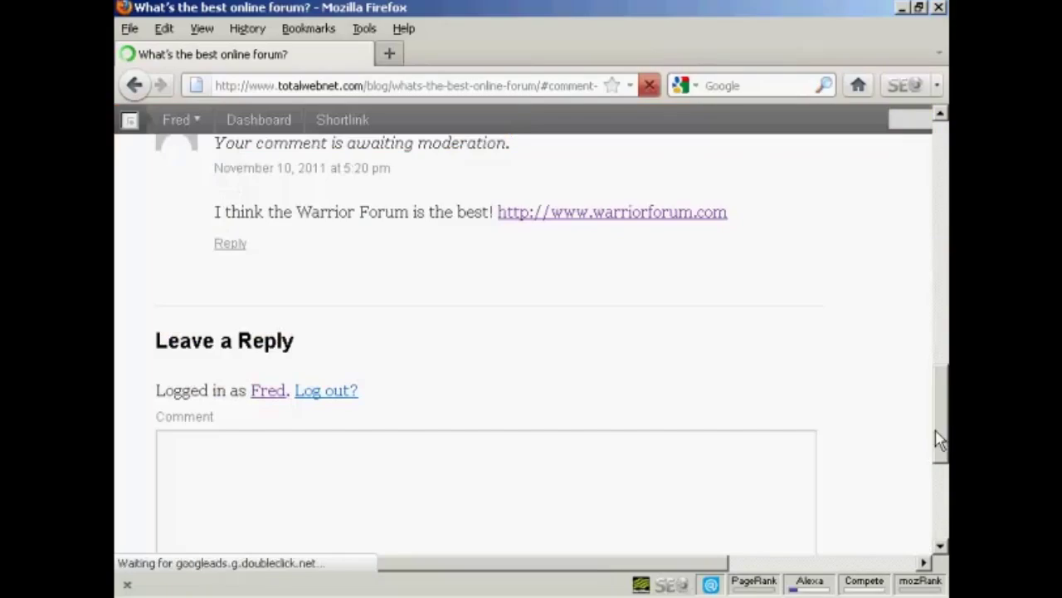
Scroll up to see the new comment listed as awaiting moderation.
scroll(940, 425, "up", 3)
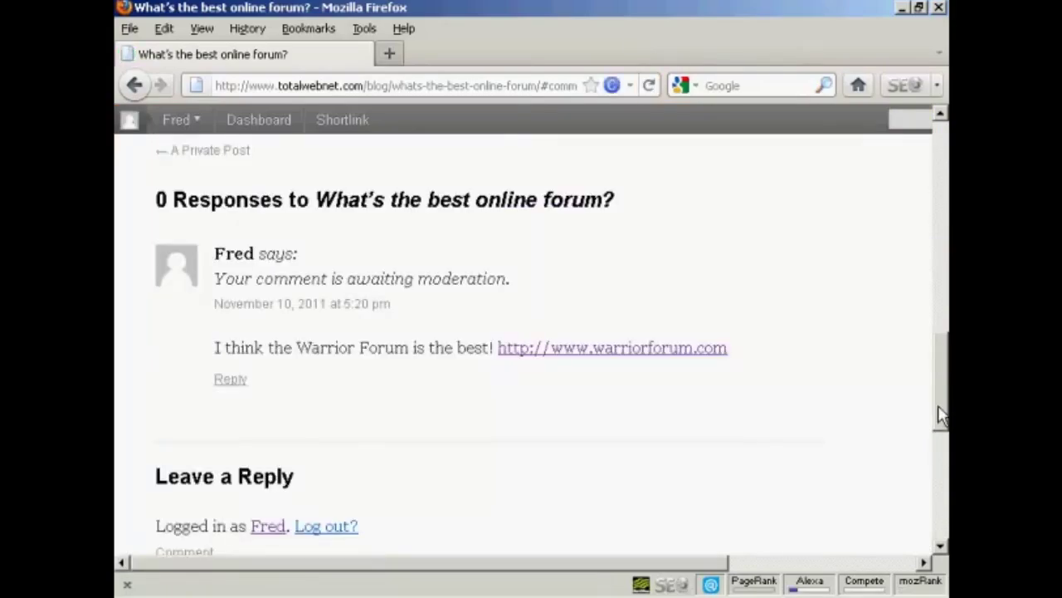